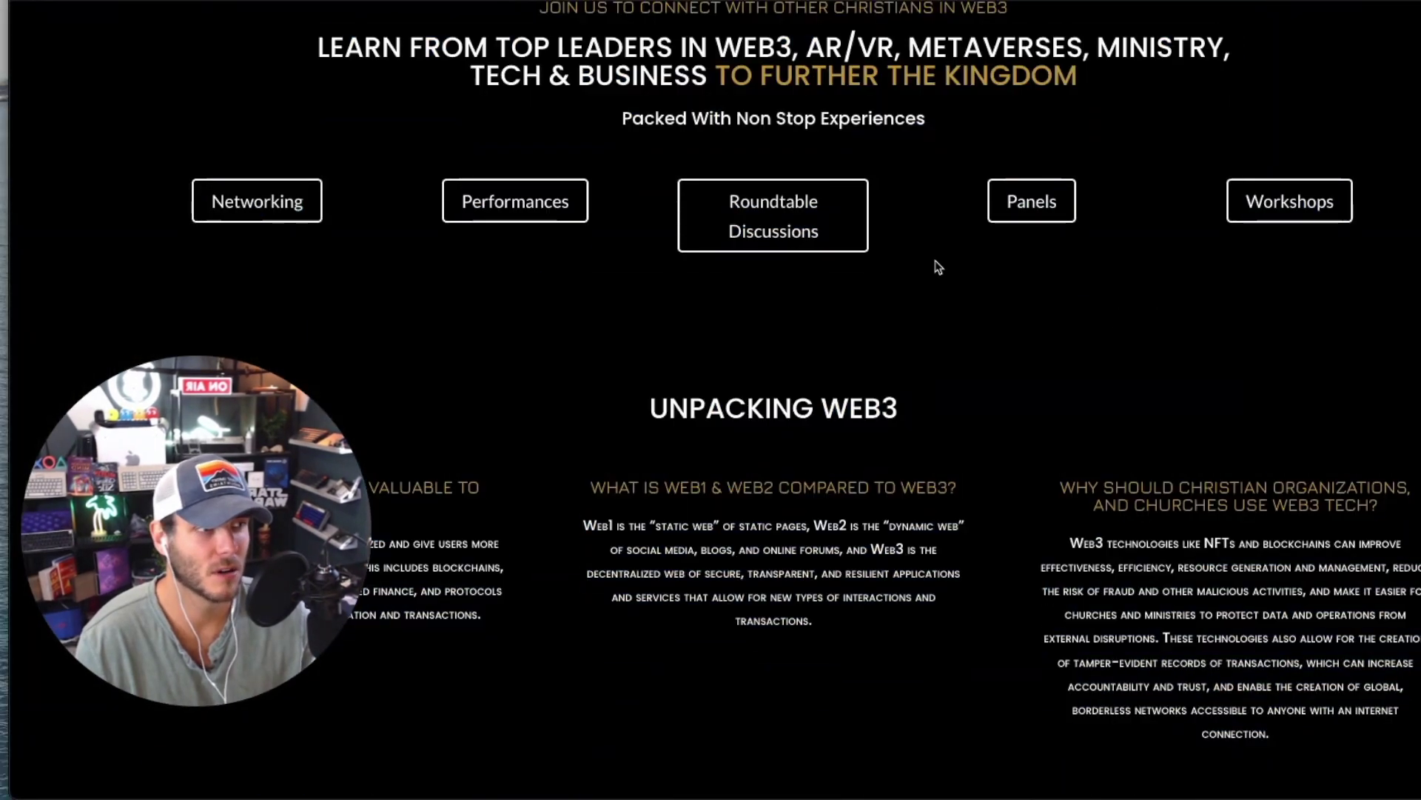
Scroll the Forum12 Christians In Web3 Summit page to read its dates, location, offerings and mission
{"action": "scroll", "coordinate": [940, 267], "scroll_direction": "up", "scroll_amount": 10}
{"action": "scroll", "coordinate": [953, 255], "scroll_direction": "down", "scroll_amount": 10}
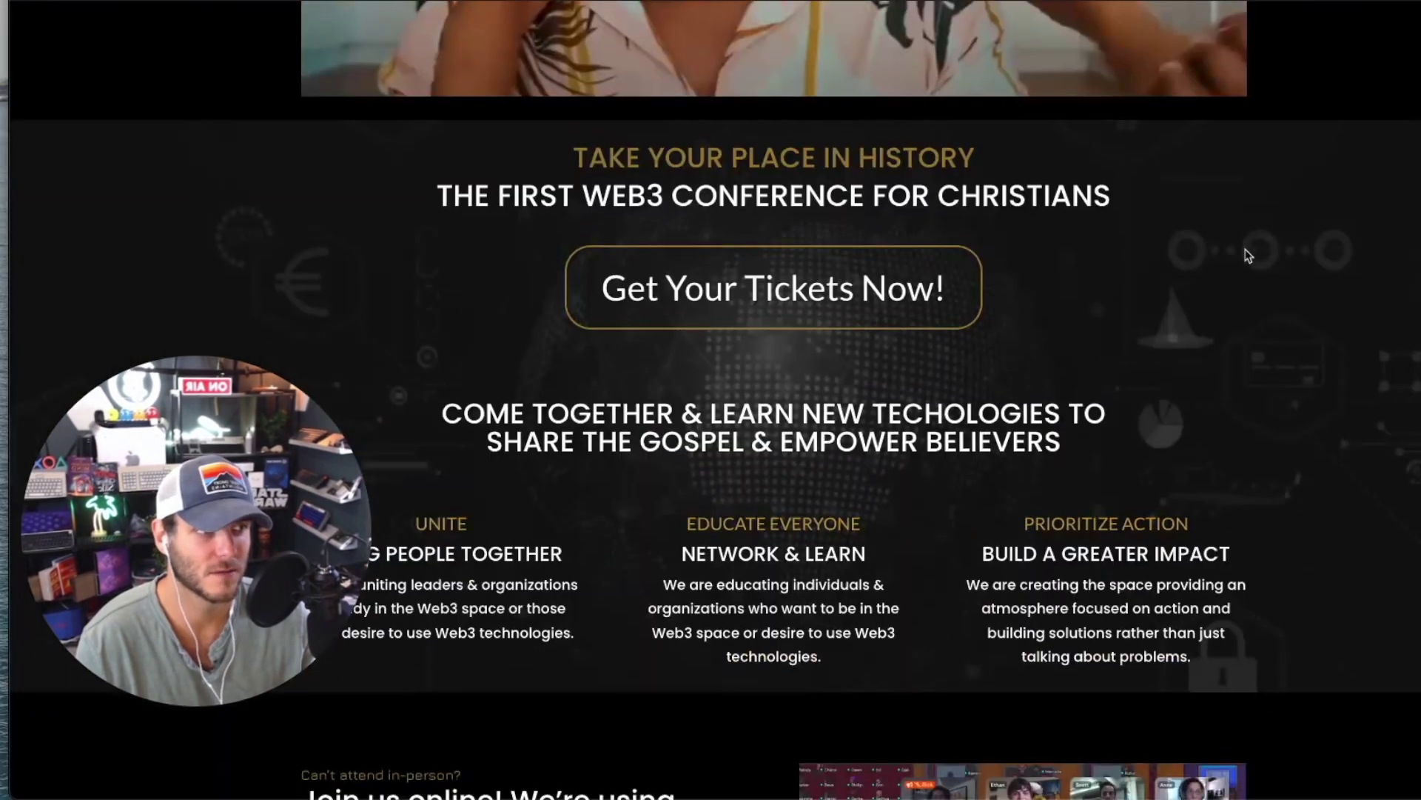
{"action": "scroll", "coordinate": [1248, 255], "scroll_direction": "down", "scroll_amount": 15}
{"action": "scroll", "coordinate": [1248, 256], "scroll_direction": "up", "scroll_amount": 13}
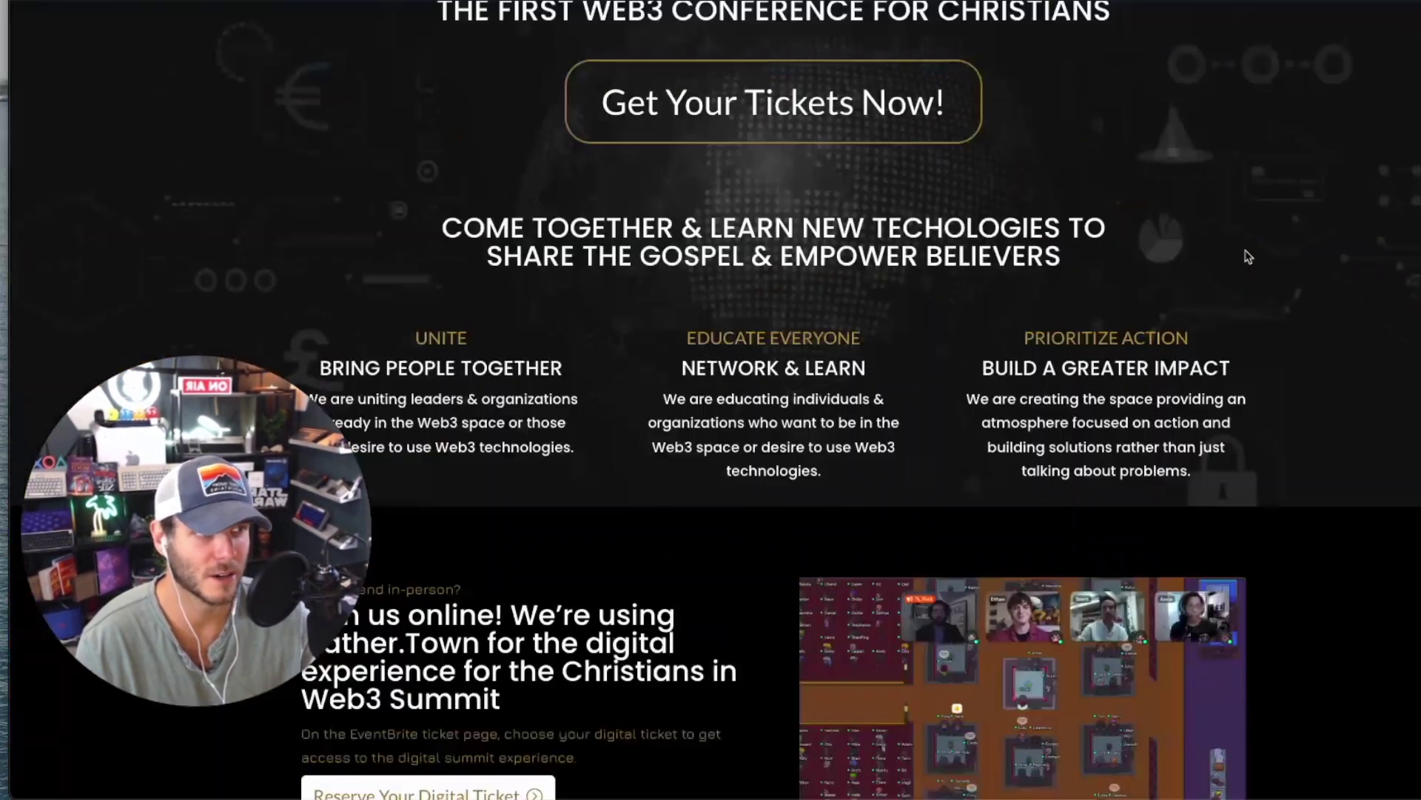
{"action": "scroll", "coordinate": [1248, 255], "scroll_direction": "down", "scroll_amount": 10}
{"action": "scroll", "coordinate": [1246, 254], "scroll_direction": "up", "scroll_amount": 15}
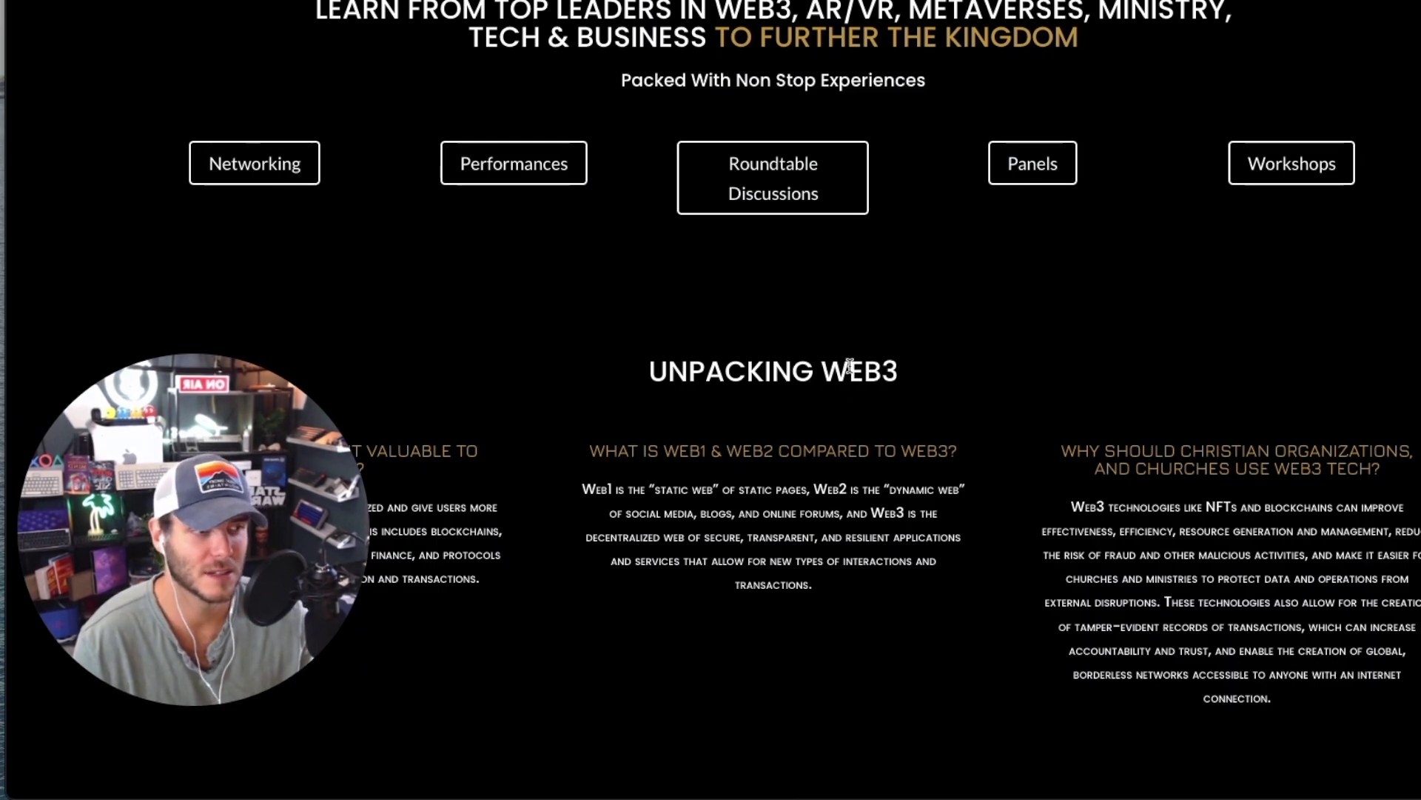
{"action": "scroll", "coordinate": [849, 366], "scroll_direction": "up", "scroll_amount": 6}
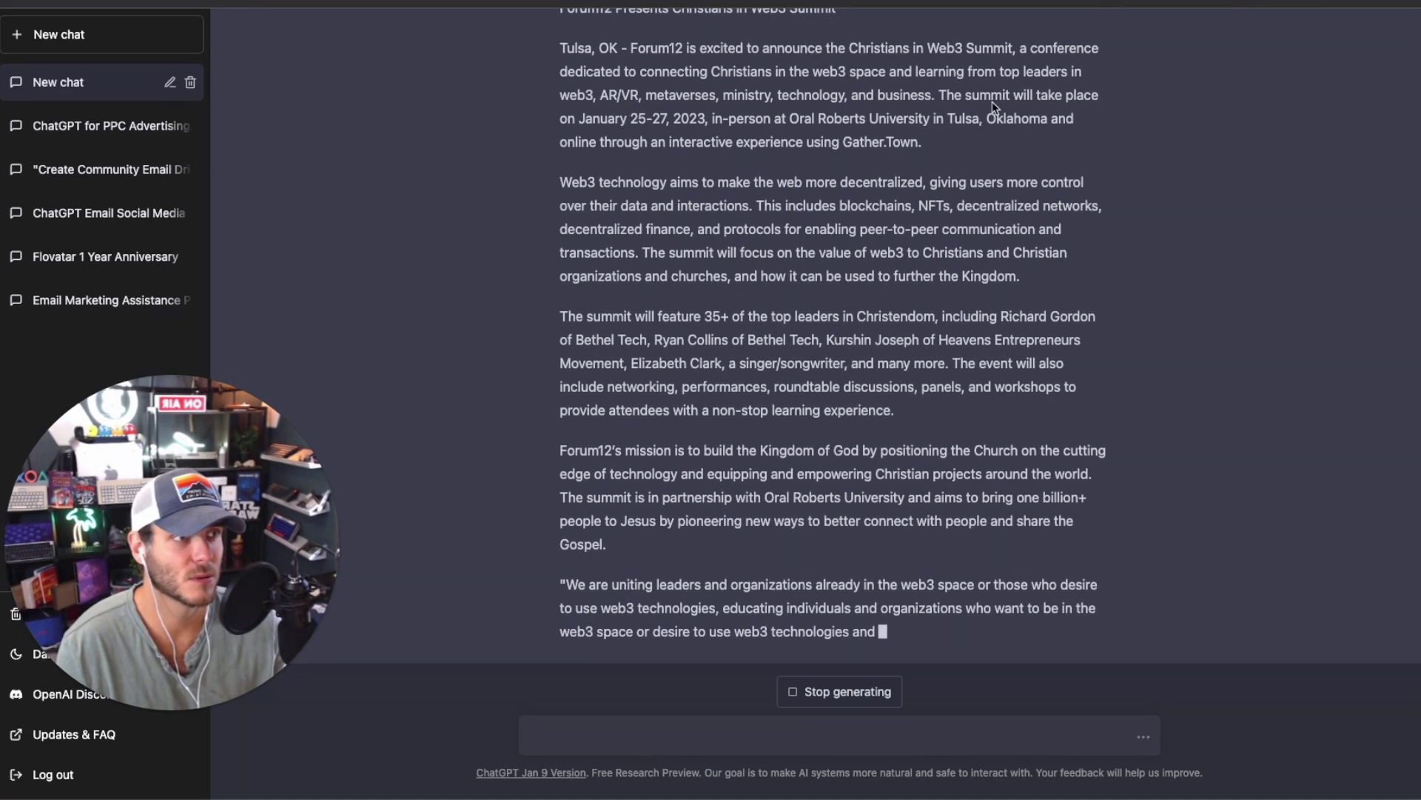
Follow the 'Forum12 Presents Christians in Web3 Summit' press release as ChatGPT generates it
{"action": "scroll", "coordinate": [660, 242], "scroll_direction": "up", "scroll_amount": 2}
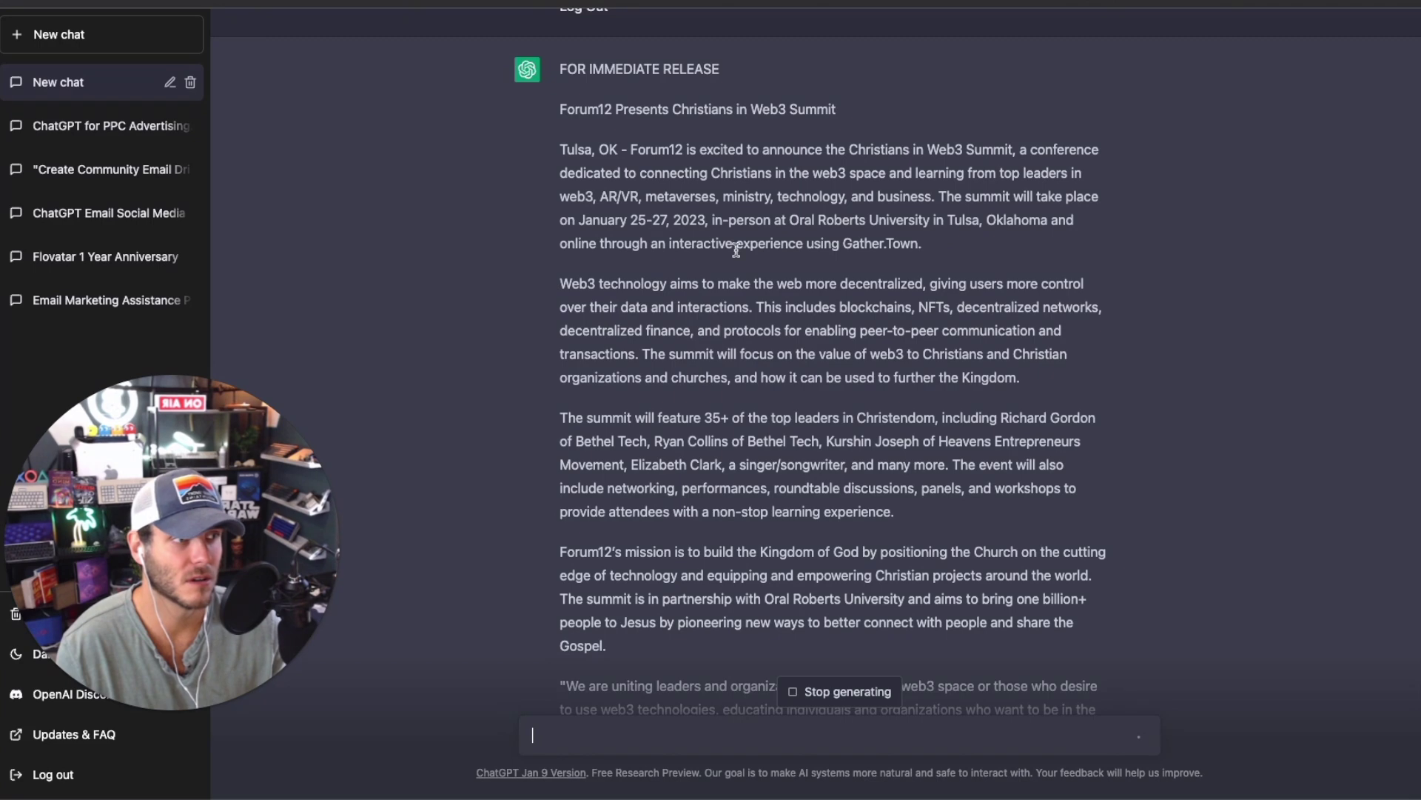
{"action": "scroll", "coordinate": [866, 248], "scroll_direction": "down", "scroll_amount": 2}
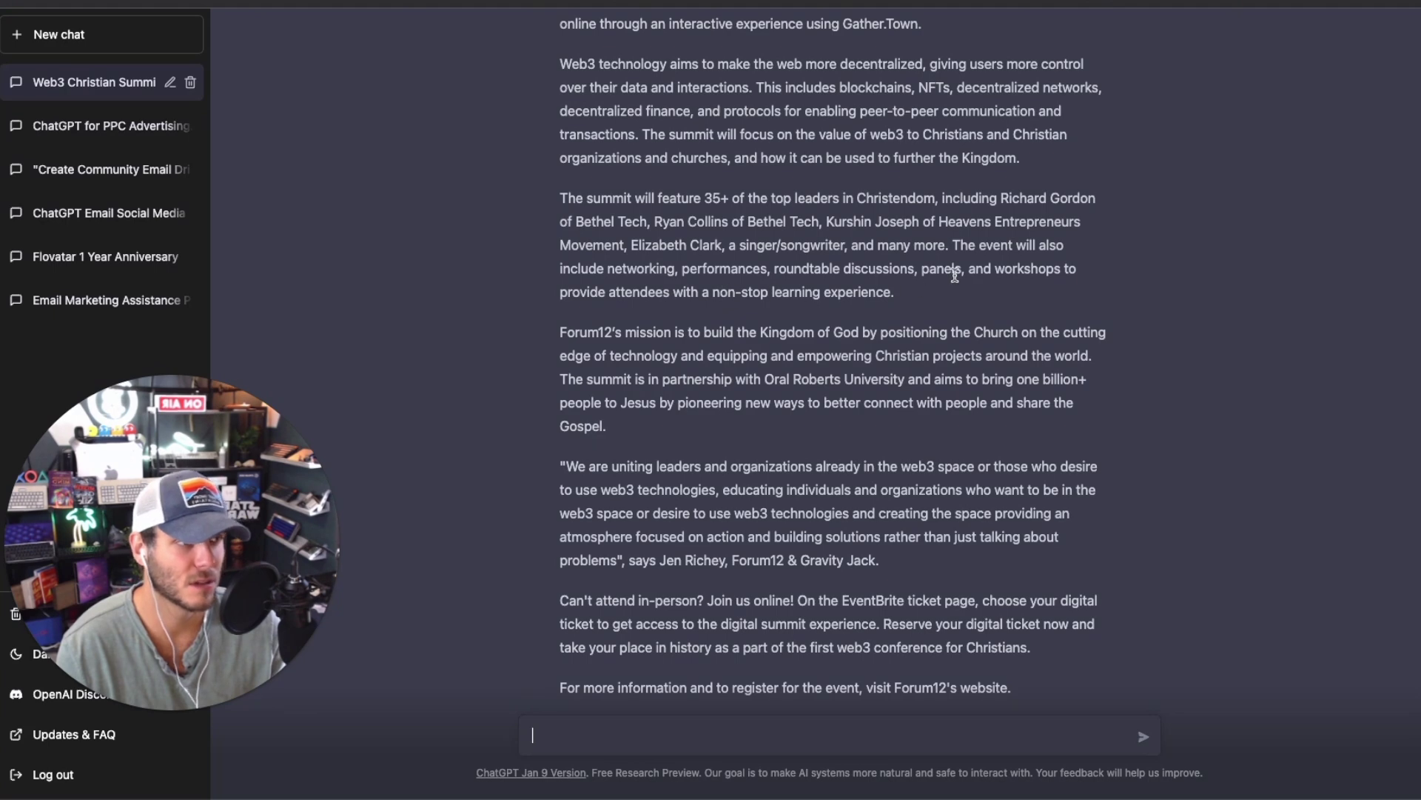
Scroll the finished press release to its contact block and drag-select the text for copying
{"action": "scroll", "coordinate": [1058, 287], "scroll_direction": "down", "scroll_amount": 1}
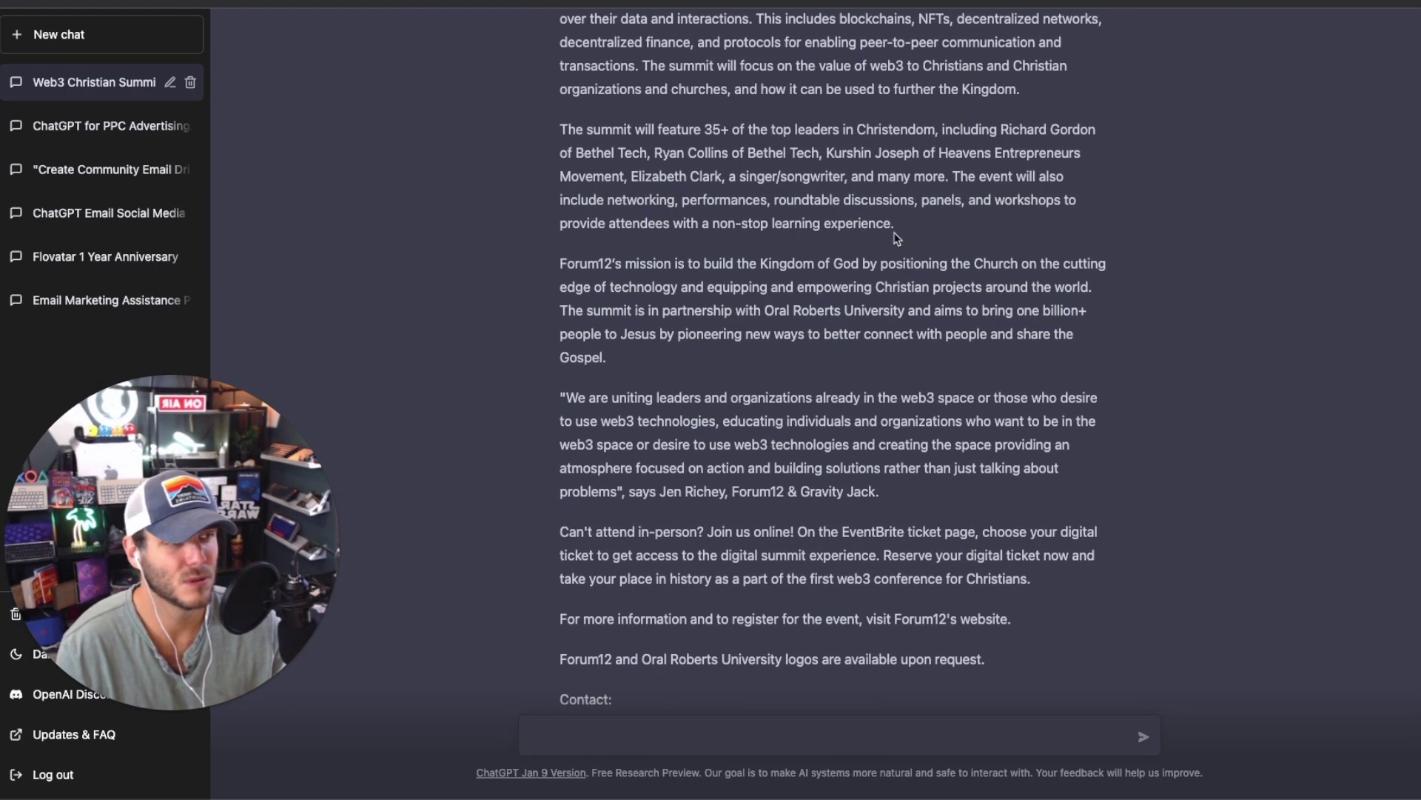
{"action": "scroll", "coordinate": [704, 279], "scroll_direction": "down", "scroll_amount": 3}
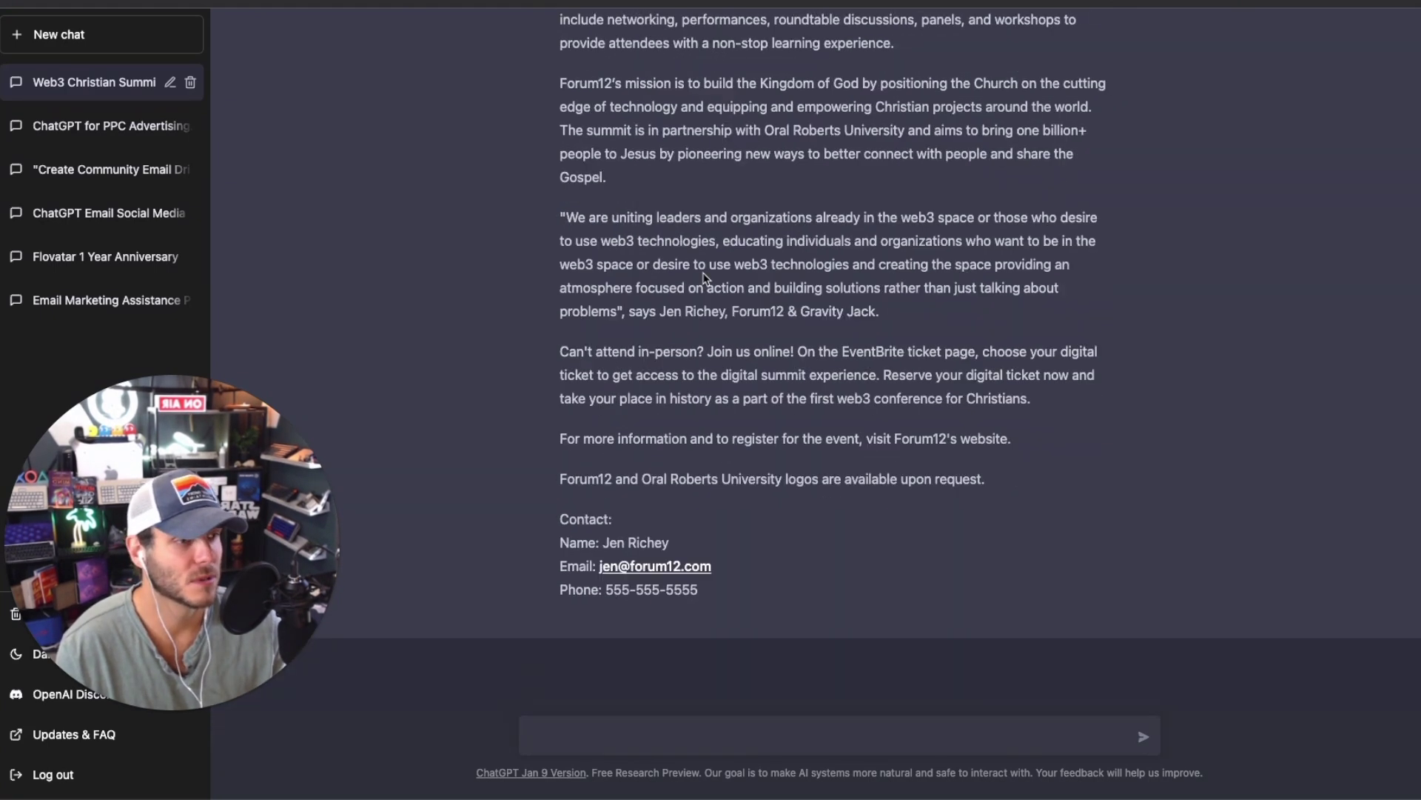
{"action": "scroll", "coordinate": [704, 278], "scroll_direction": "up", "scroll_amount": 3}
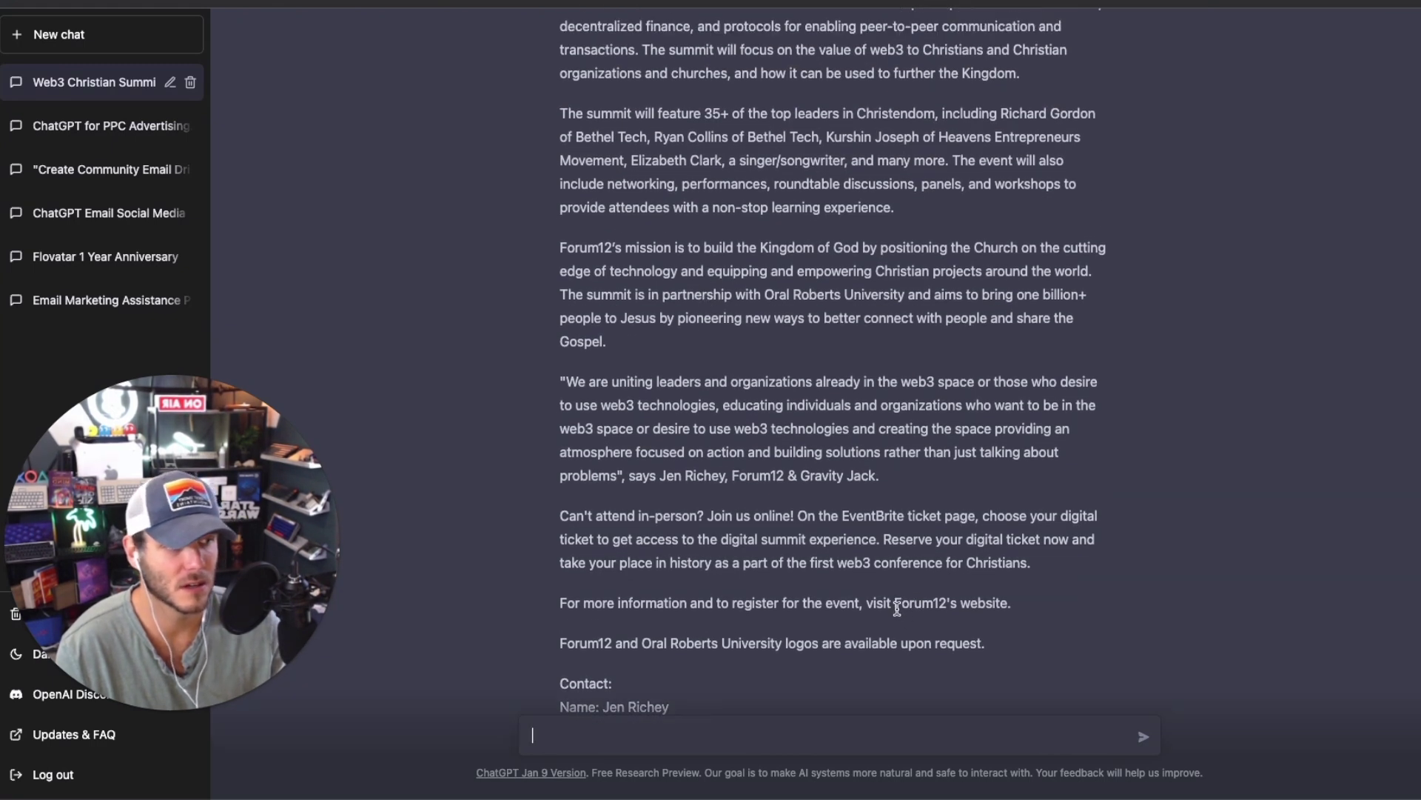
{"action": "left_click_drag", "start_coordinate": [991, 645], "coordinate": [544, 331]}
Paste the press release into the blank 'Please like & subscribe' document and add an empty line
{"action": "scroll", "coordinate": [677, 540], "scroll_direction": "up", "scroll_amount": 10}
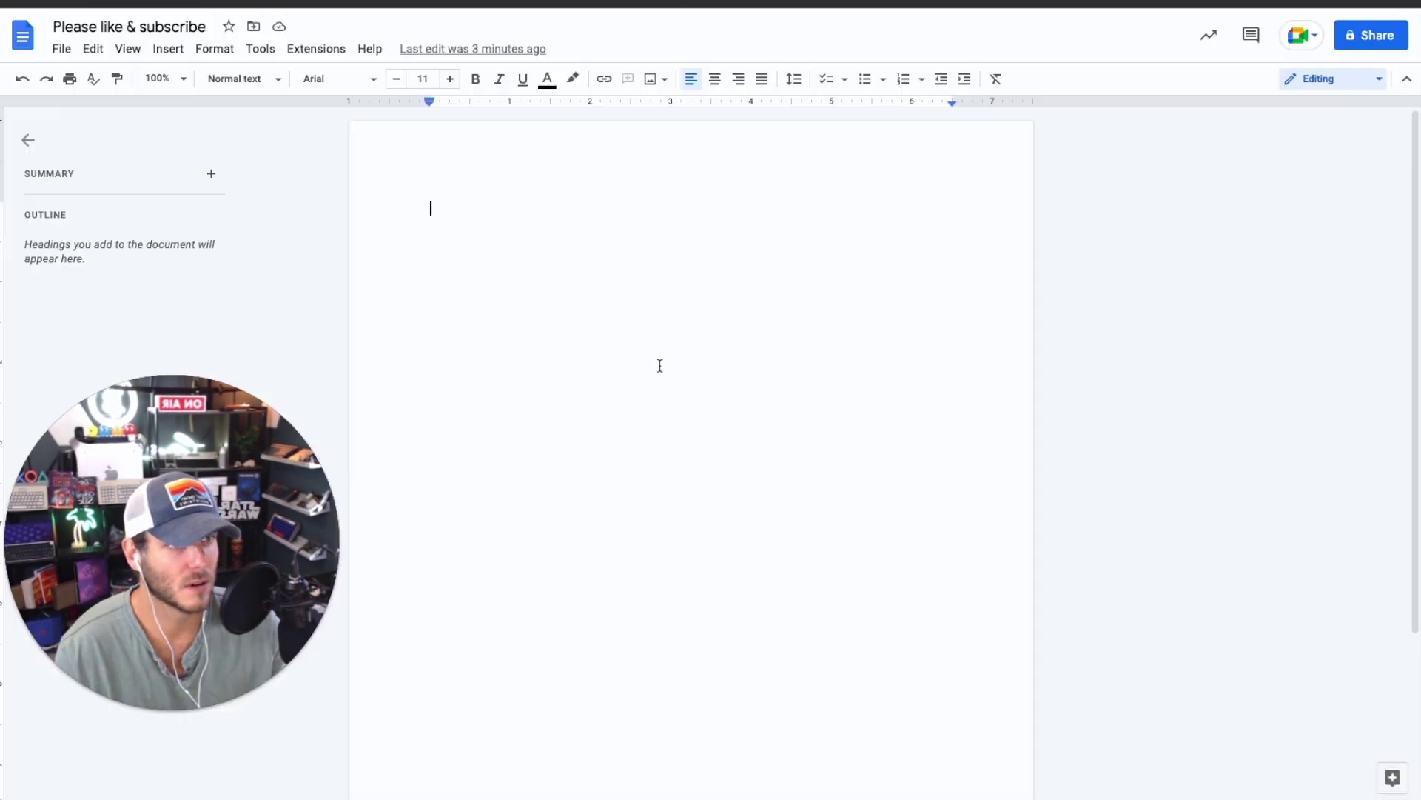
{"action": "key", "text": "ctrl+v"}
{"action": "key", "text": "Return"}
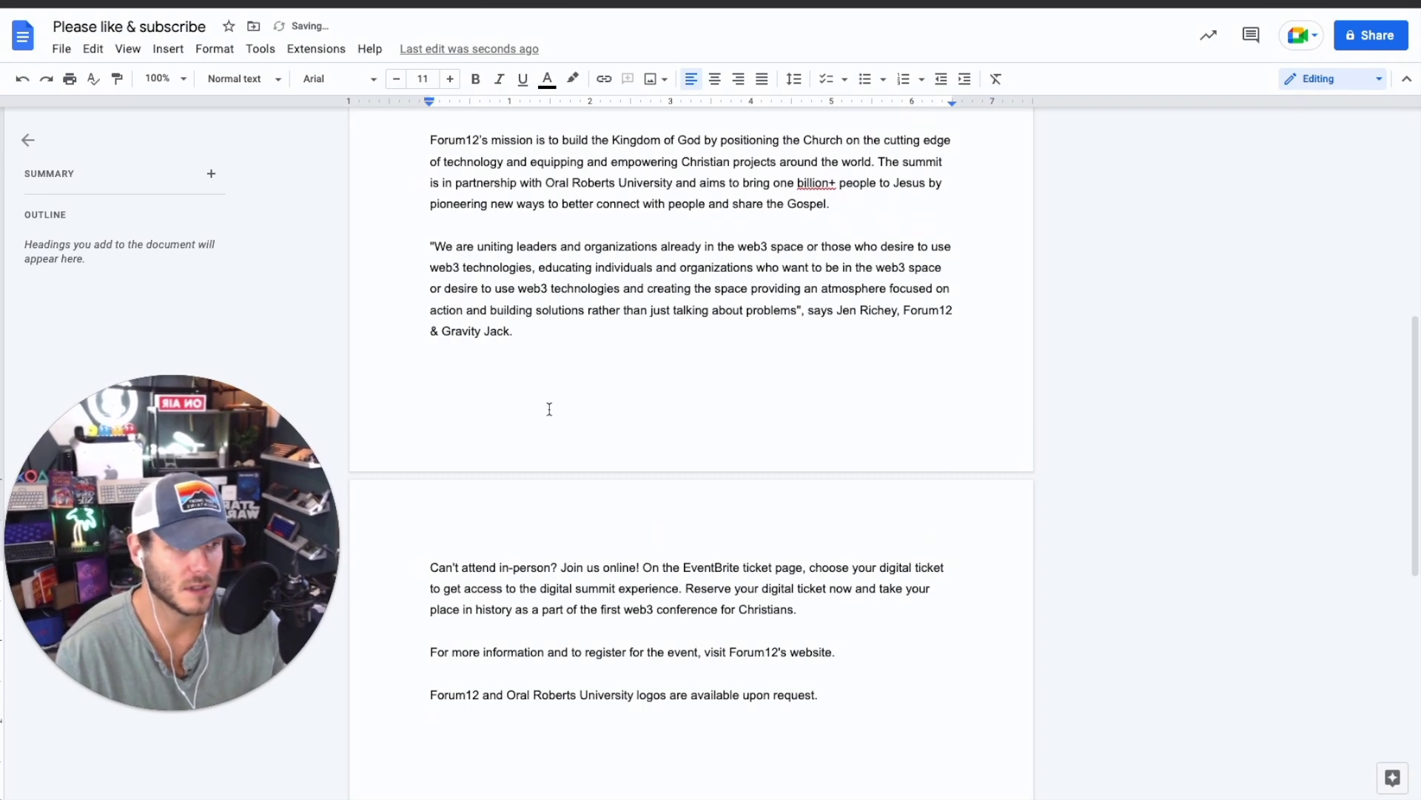
Review the pasted text from the summit announcement through the 'logos available upon request' line
{"action": "scroll", "coordinate": [550, 409], "scroll_direction": "down", "scroll_amount": 3}
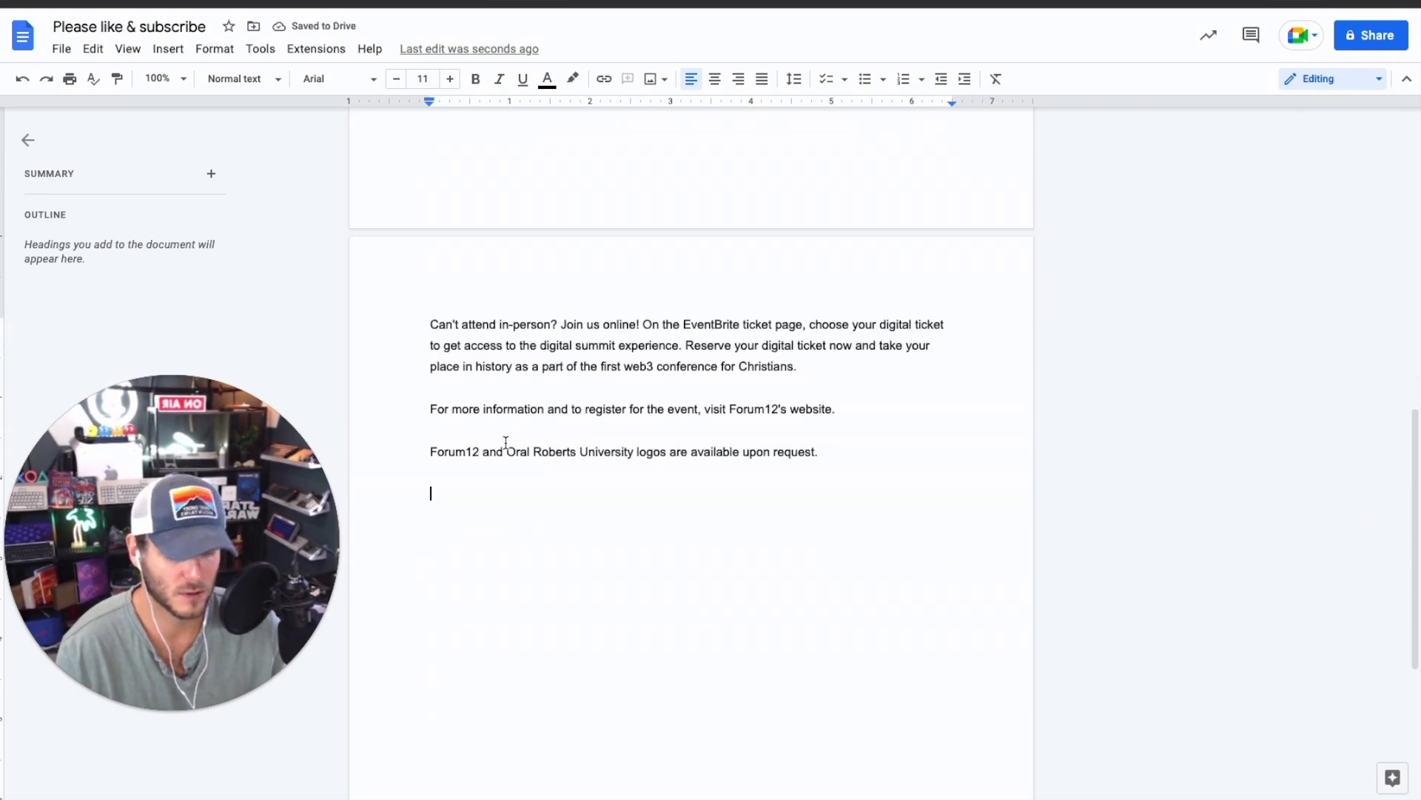
{"action": "scroll", "coordinate": [729, 528], "scroll_direction": "up", "scroll_amount": 5}
{"action": "scroll", "coordinate": [730, 527], "scroll_direction": "up", "scroll_amount": 4}
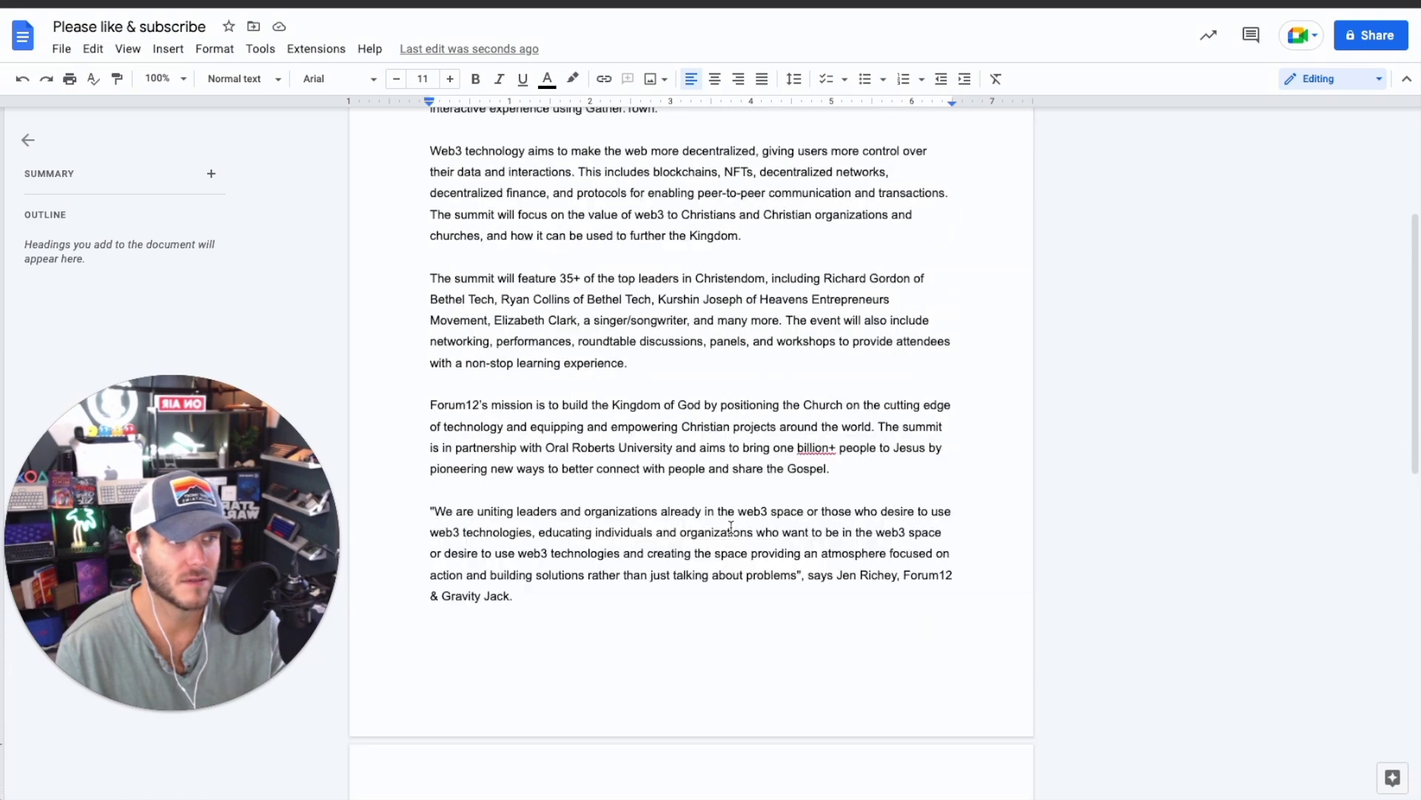
{"action": "scroll", "coordinate": [730, 527], "scroll_direction": "down", "scroll_amount": 2}
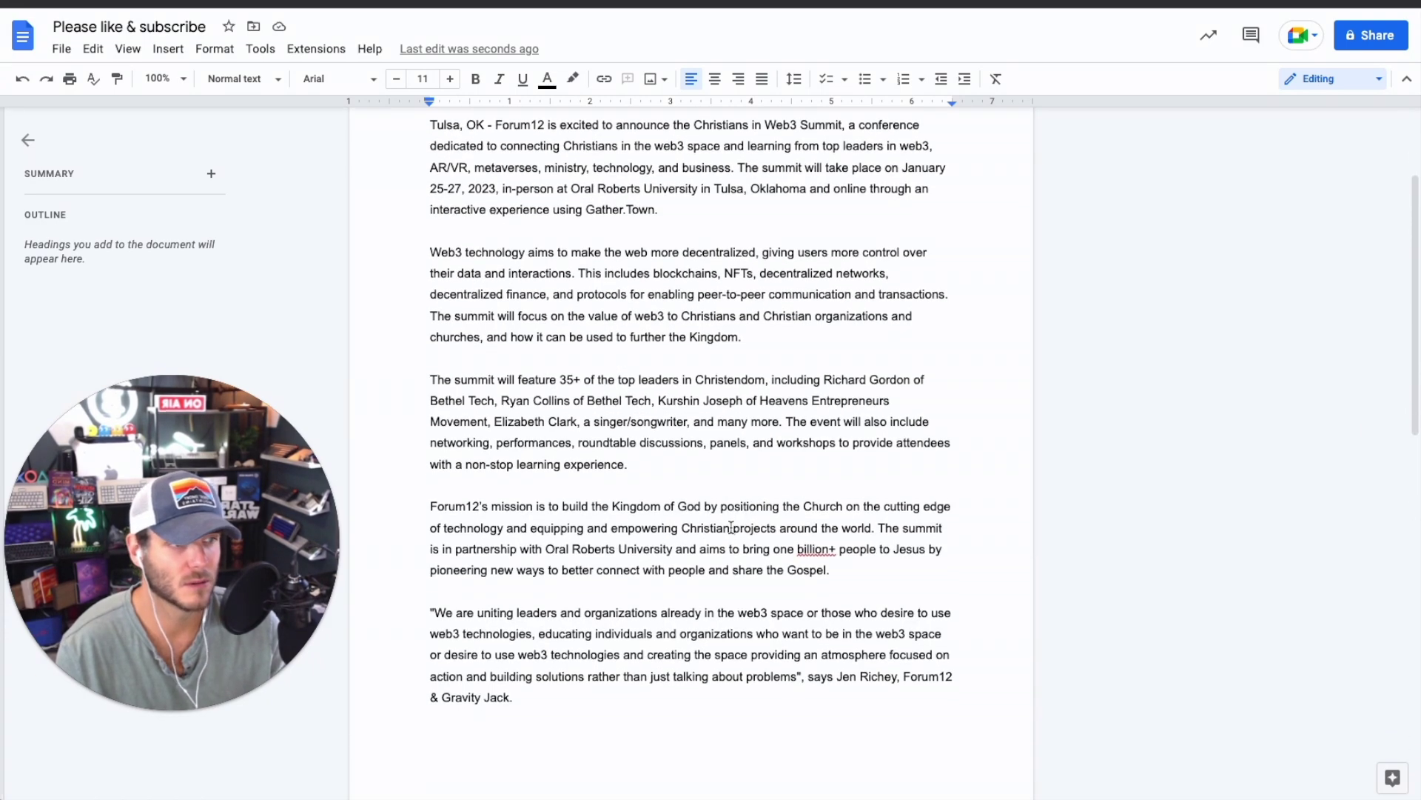
{"action": "scroll", "coordinate": [834, 431], "scroll_direction": "down", "scroll_amount": 1}
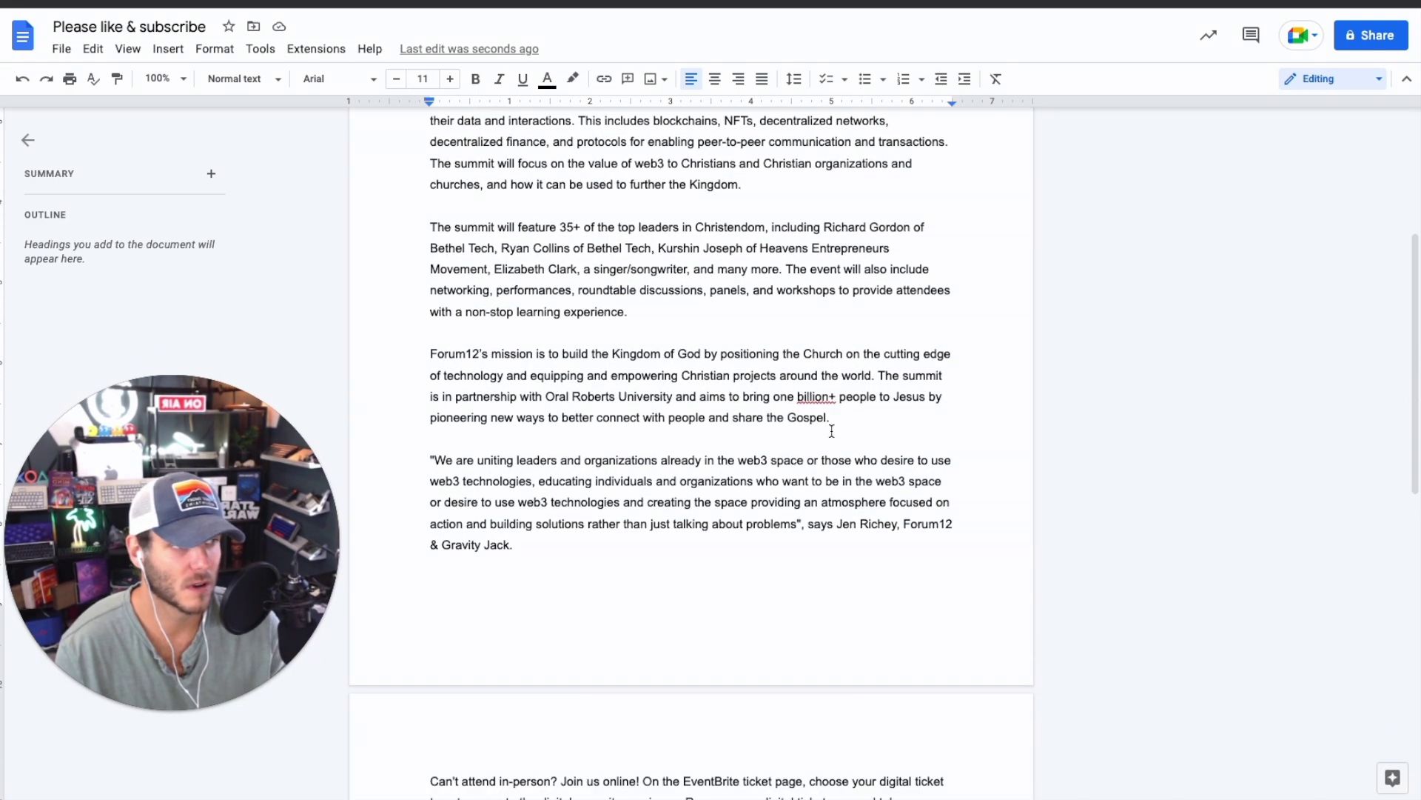
{"action": "scroll", "coordinate": [676, 389], "scroll_direction": "down", "scroll_amount": 1}
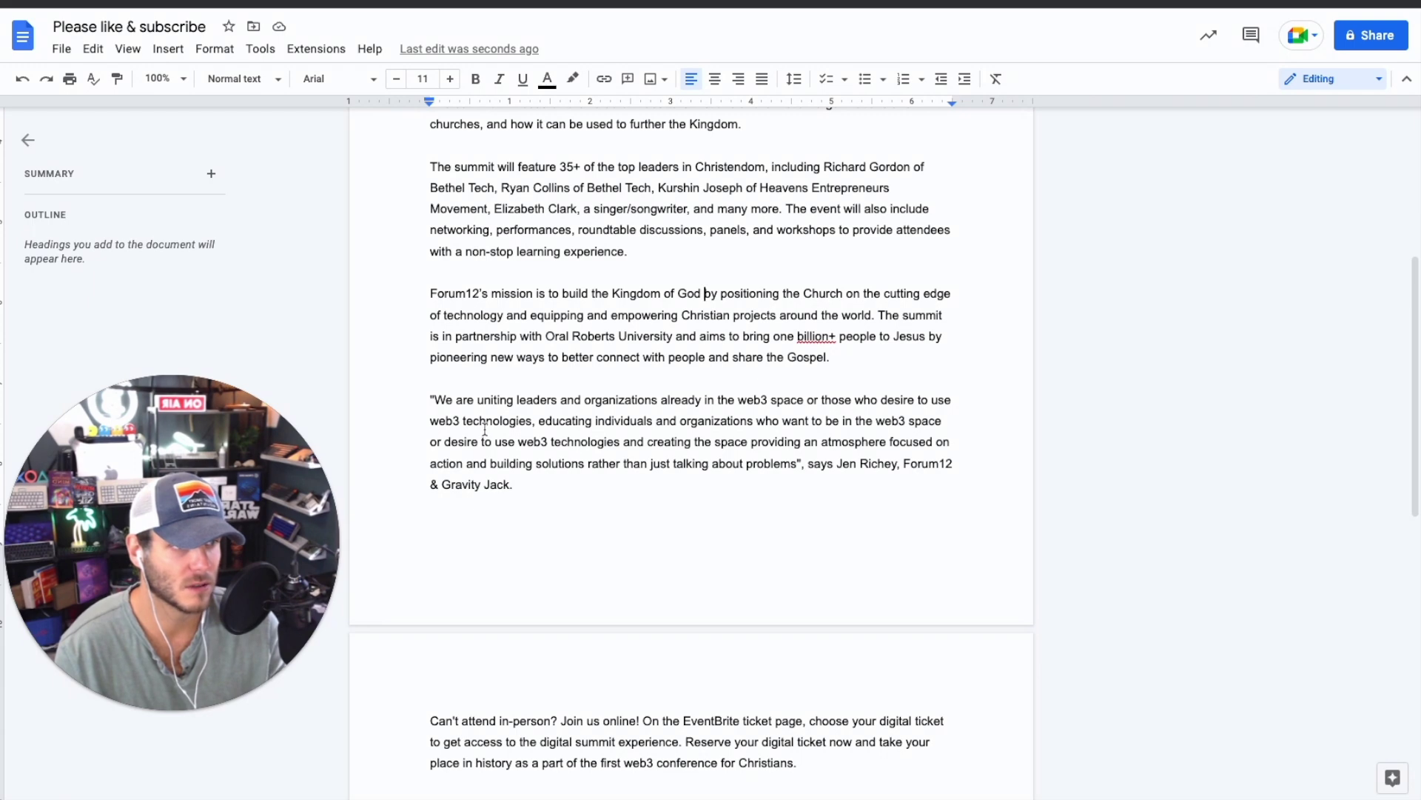
{"action": "scroll", "coordinate": [669, 418], "scroll_direction": "down", "scroll_amount": 1}
{"action": "left_click_drag", "start_coordinate": [808, 442], "coordinate": [964, 443]}
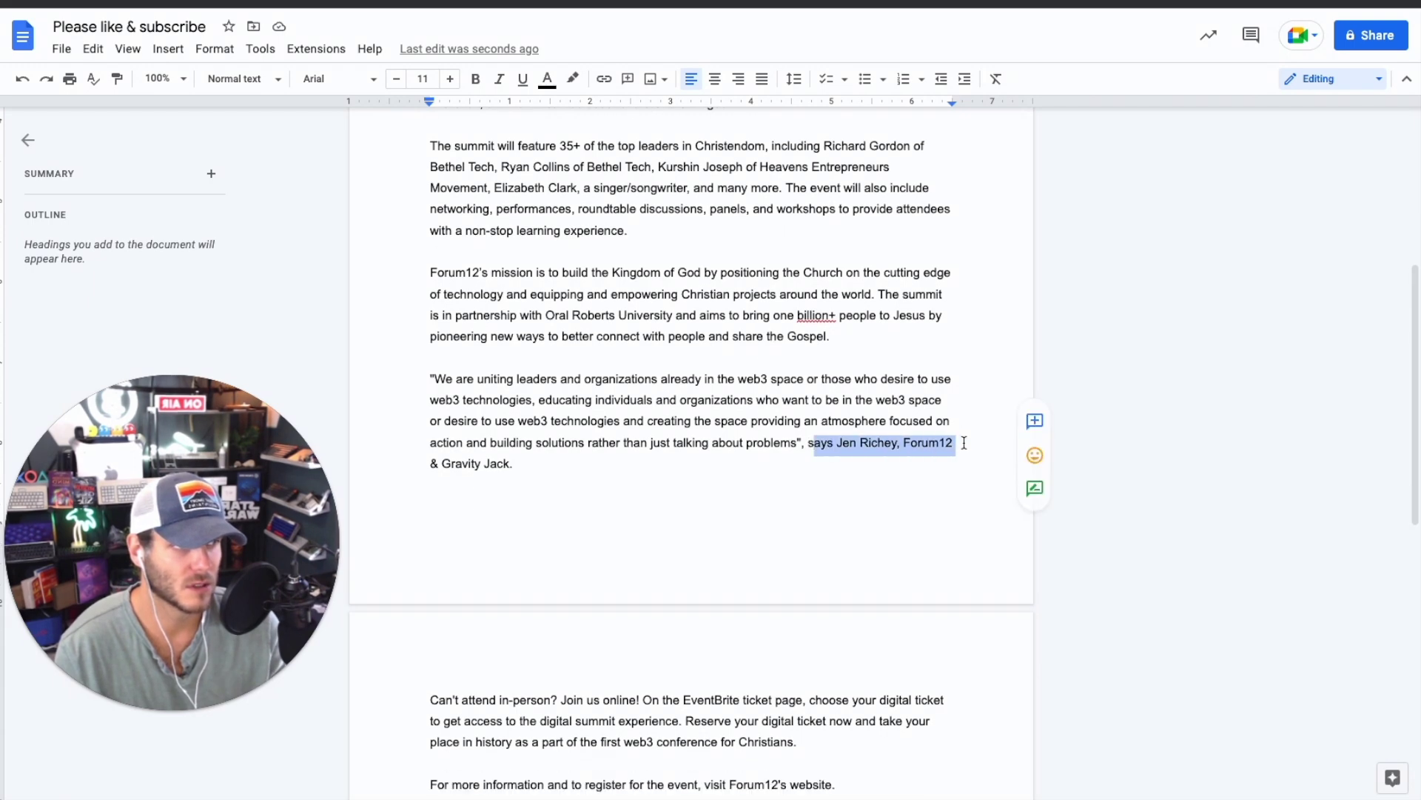
Clear the quote attribution highlight and place the cursor in the online-attendance paragraph
{"action": "left_click", "coordinate": [477, 464]}
{"action": "scroll", "coordinate": [609, 454], "scroll_direction": "down", "scroll_amount": 5}
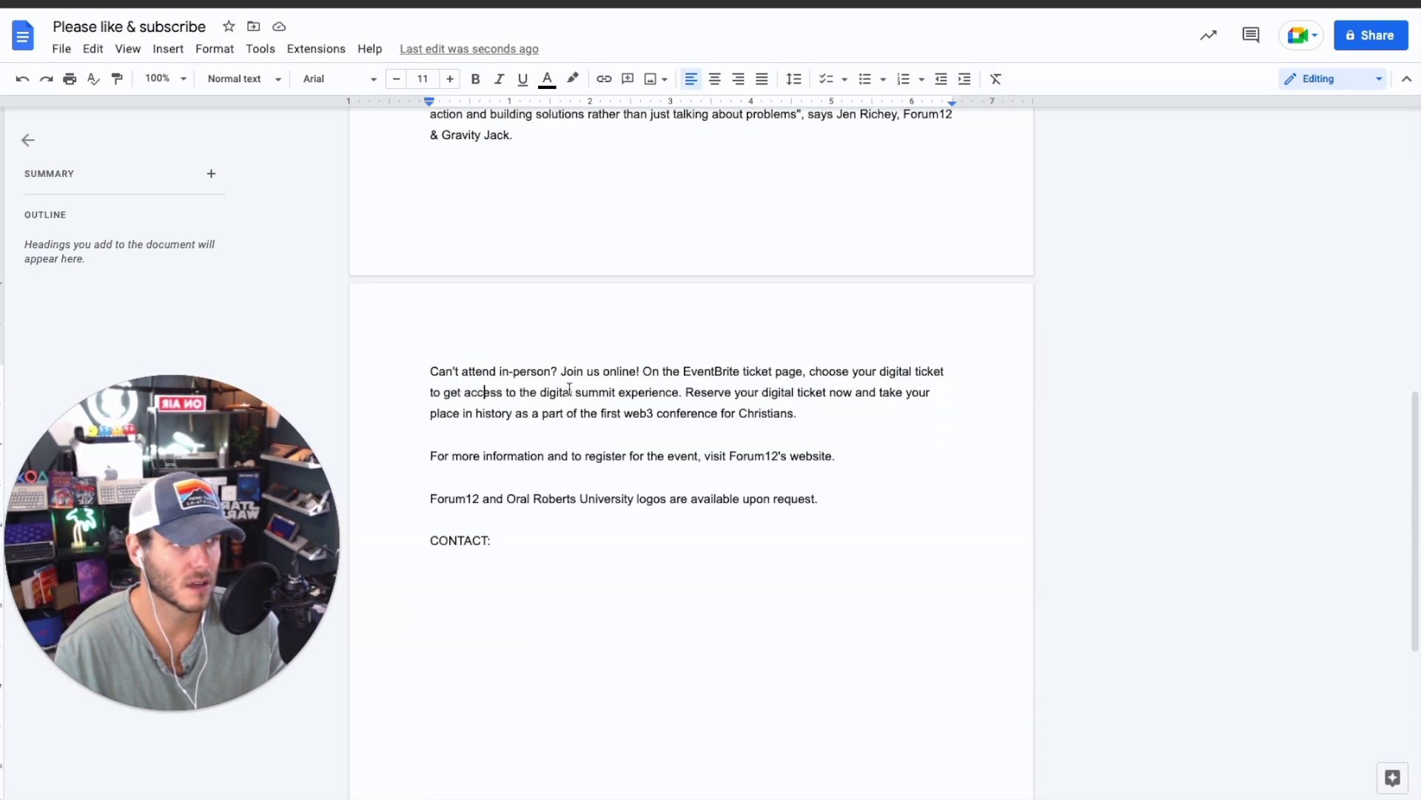
{"action": "left_click", "coordinate": [485, 392]}
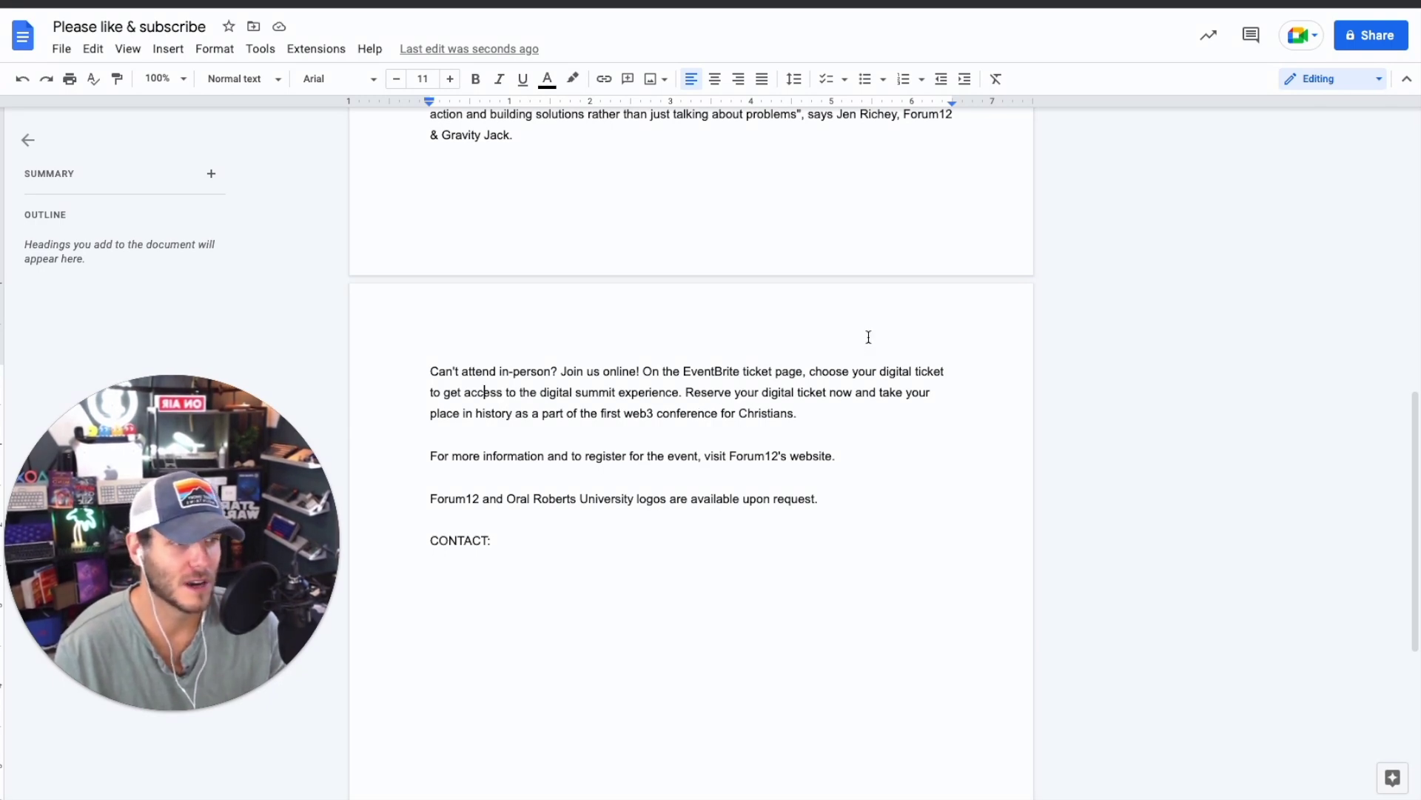
{"action": "scroll", "coordinate": [805, 422], "scroll_direction": "down", "scroll_amount": 1}
Hyperlink 'Forum12's website' and add 'and interview requests' to the logos sentence
{"action": "left_click_drag", "start_coordinate": [837, 434], "coordinate": [734, 438]}
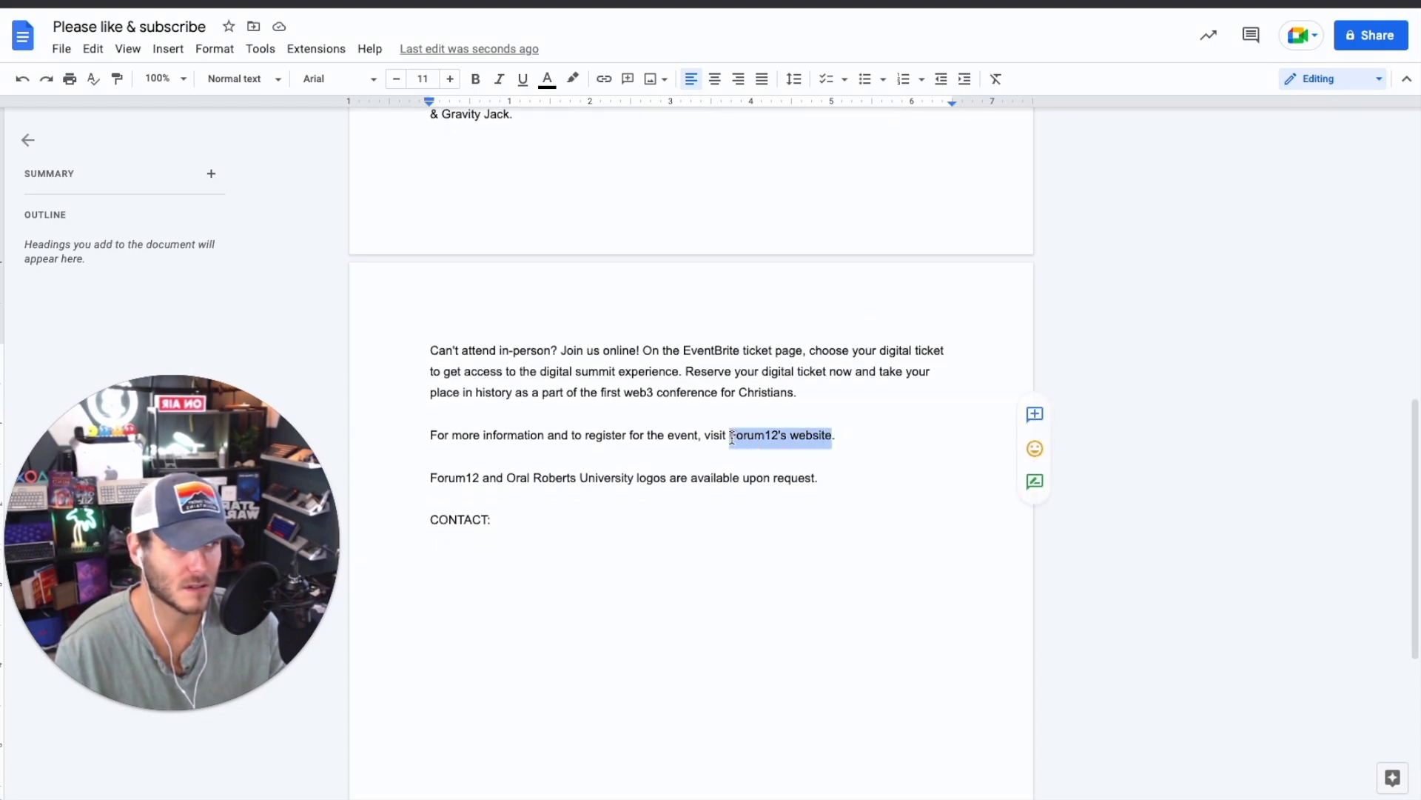
{"action": "left_click", "coordinate": [568, 503]}
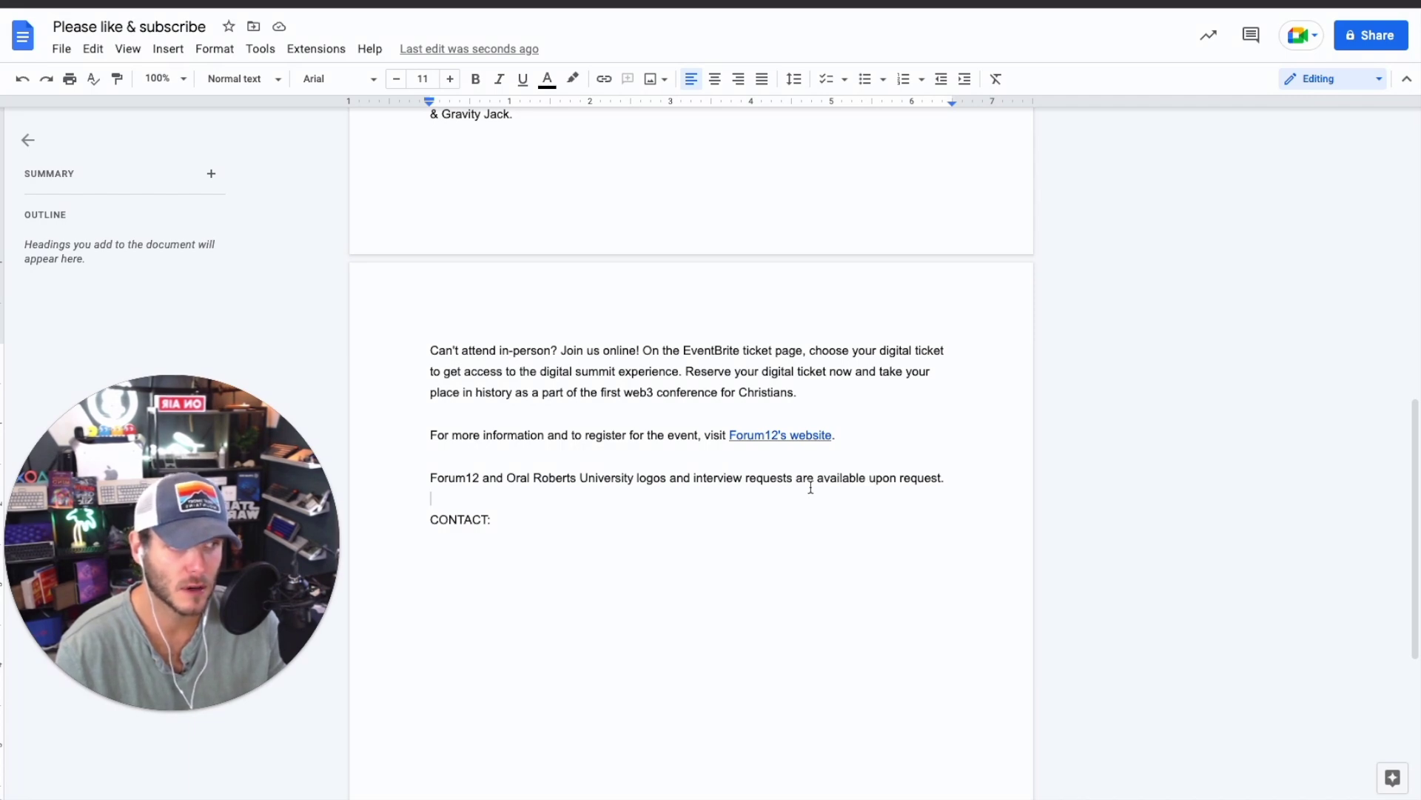
{"action": "scroll", "coordinate": [511, 577], "scroll_direction": "up", "scroll_amount": 12}
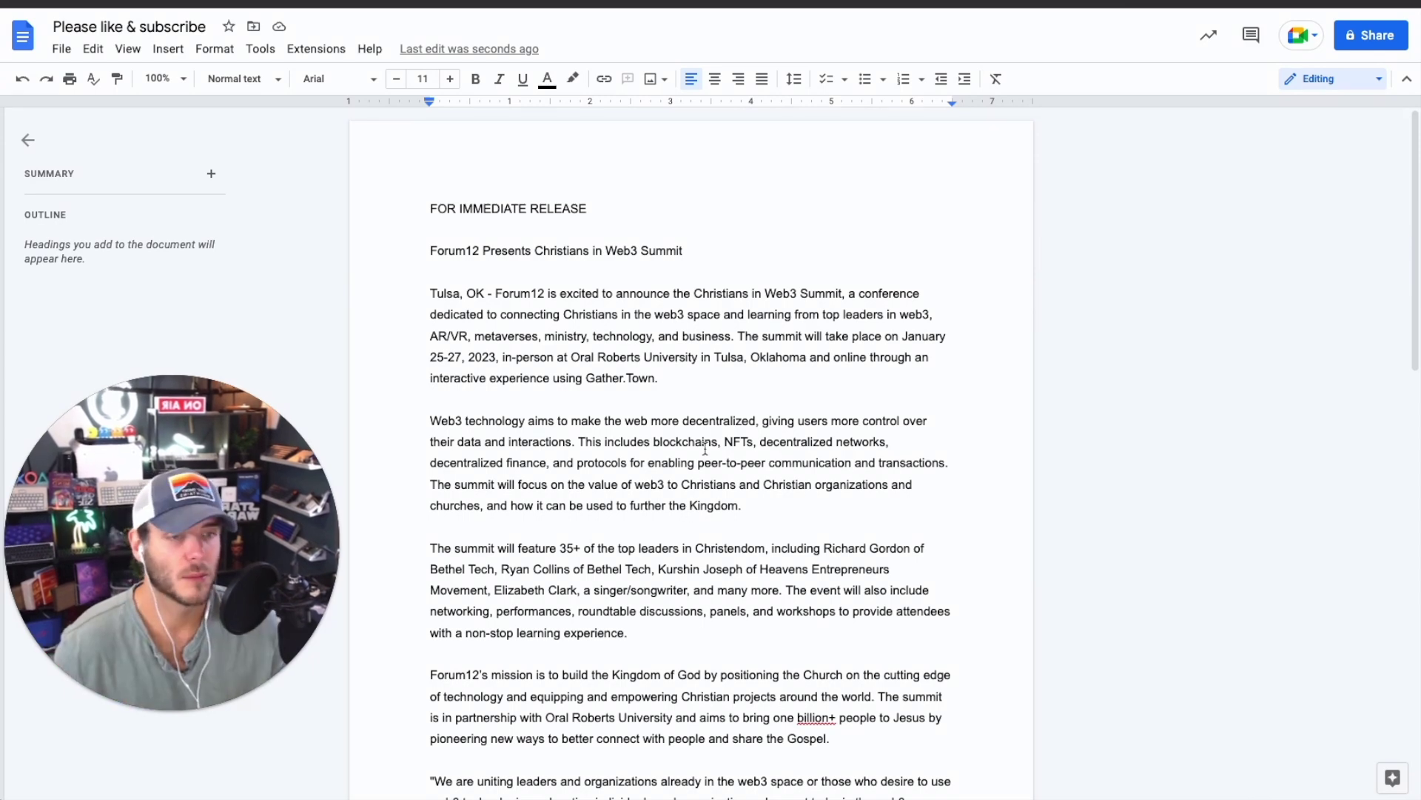
{"action": "scroll", "coordinate": [707, 448], "scroll_direction": "down", "scroll_amount": 5}
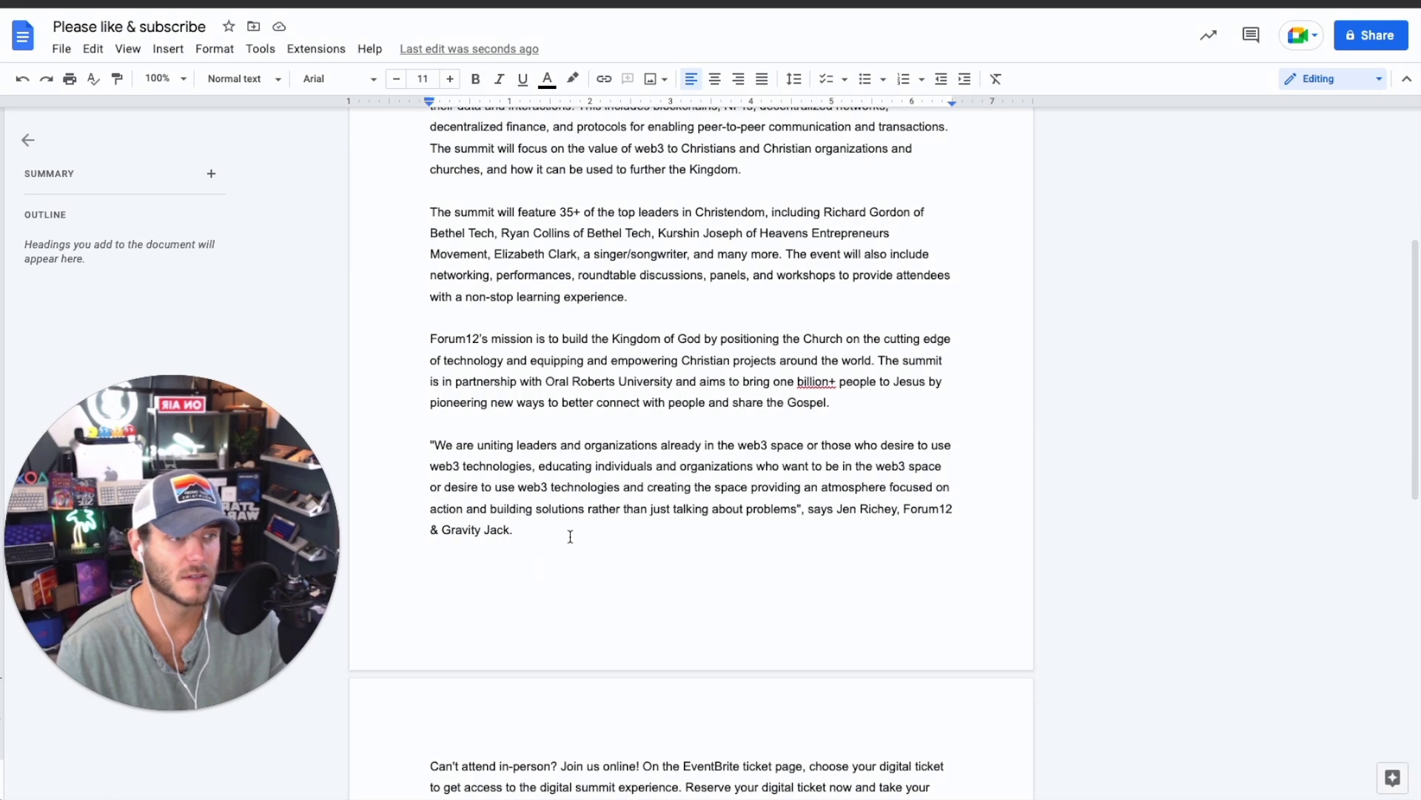
{"action": "scroll", "coordinate": [570, 536], "scroll_direction": "up", "scroll_amount": 5}
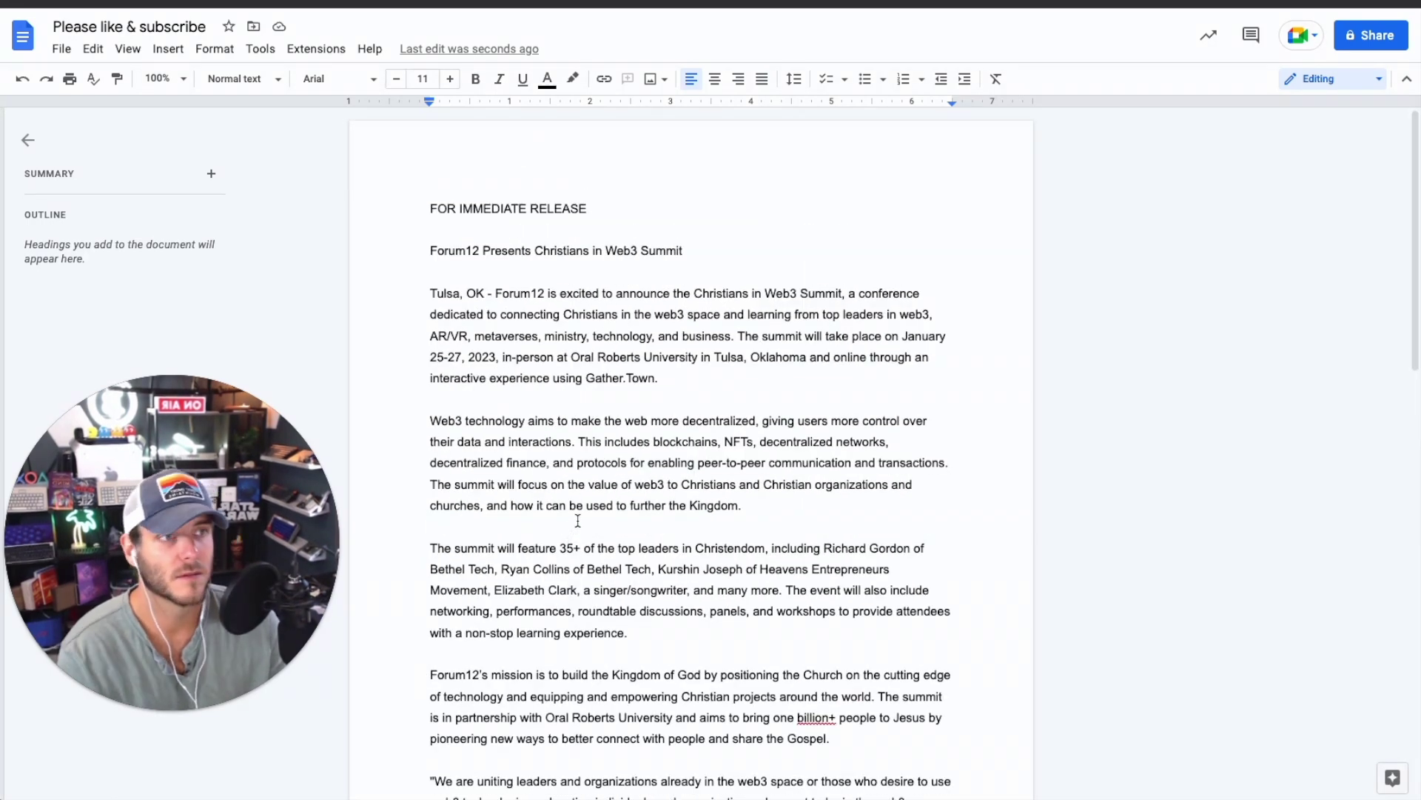